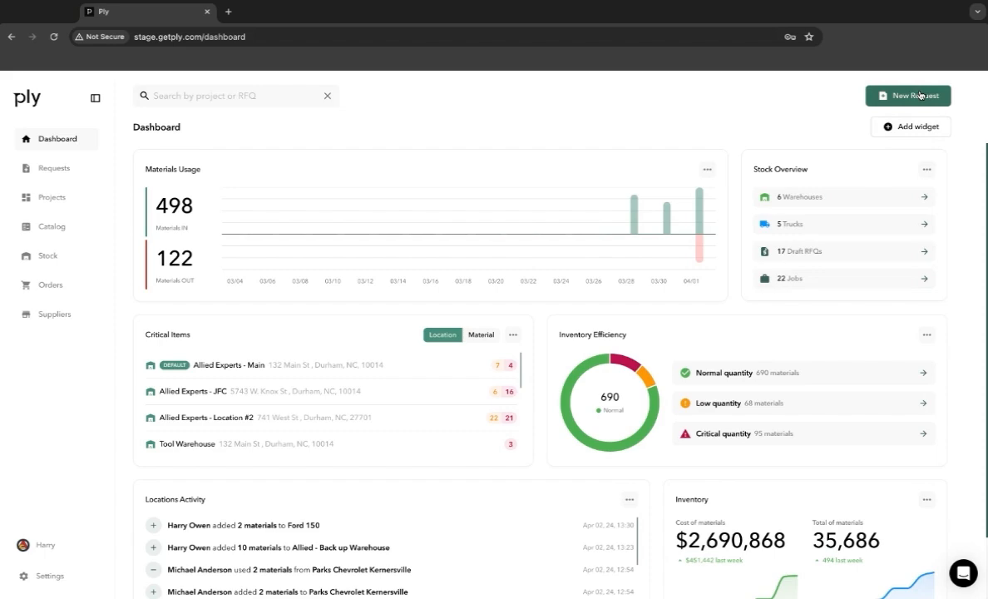
# - Start an RFQ from the catalog with the WEG 250HP pump motor and the US Stove American Harvest multi-fuel heater
pyautogui.click(81, 178)
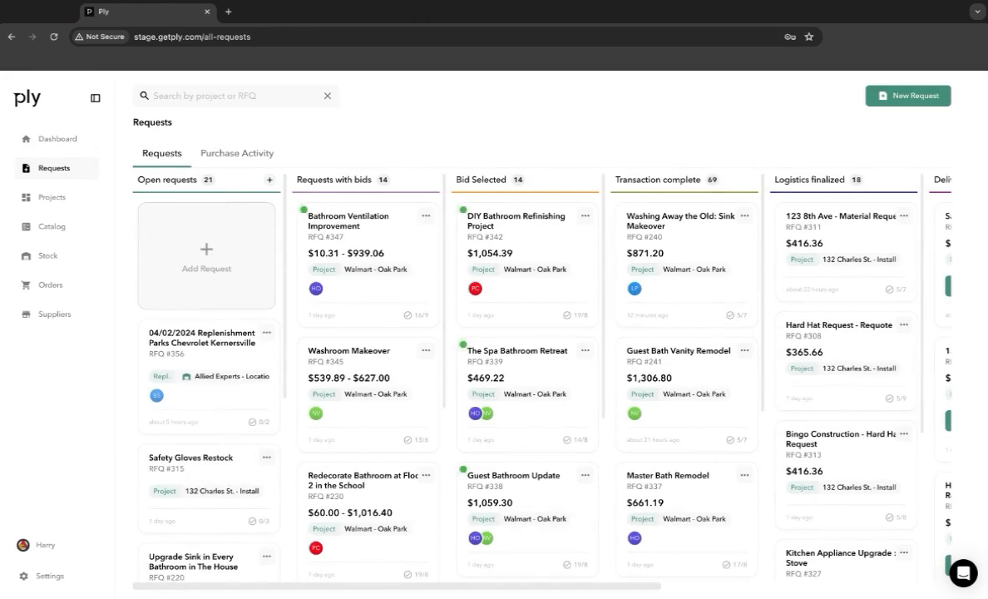
pyautogui.click(77, 228)
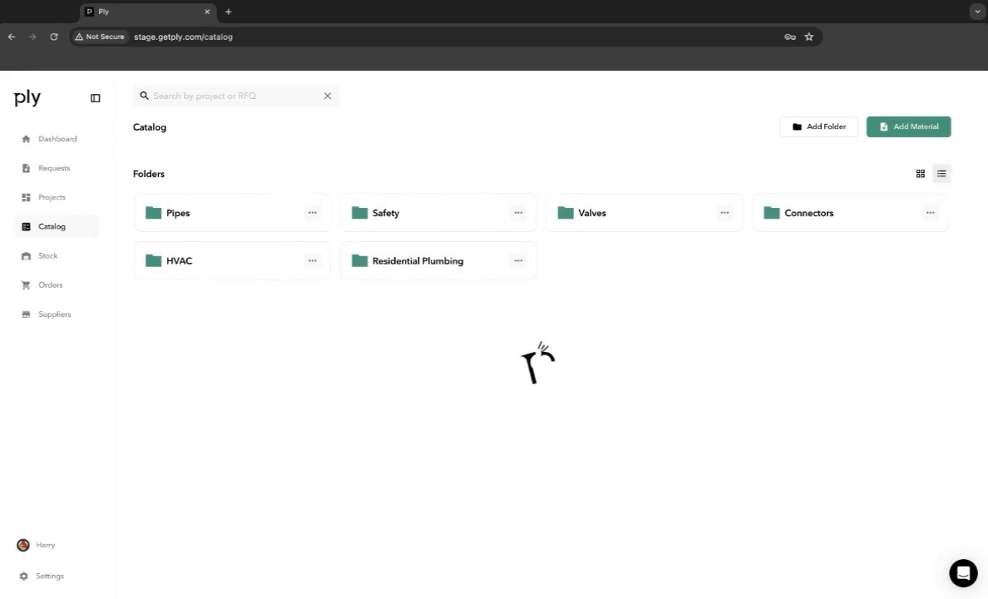
pyautogui.click(148, 419)
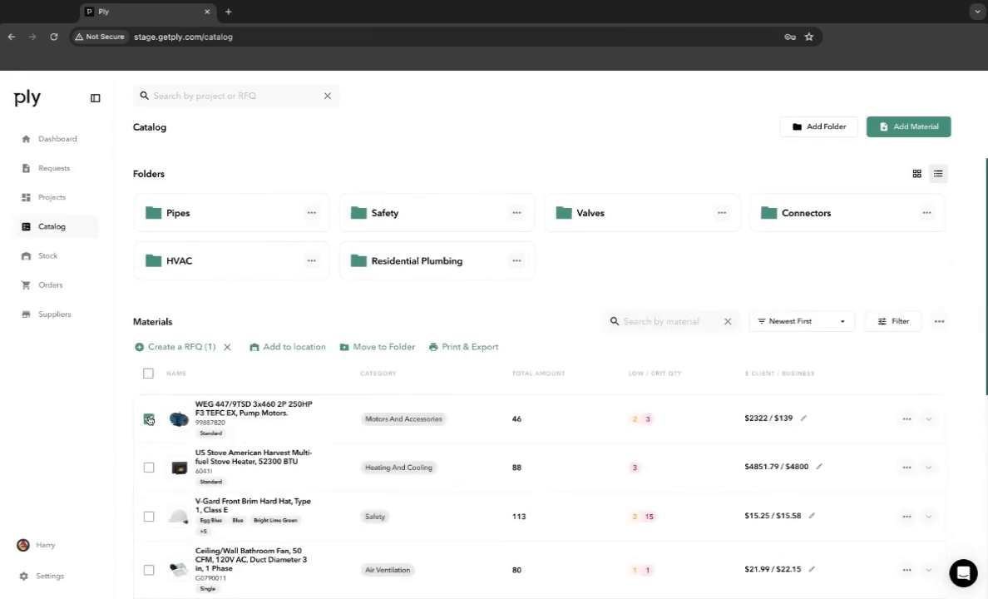
pyautogui.click(150, 467)
pyautogui.moveTo(198, 348)
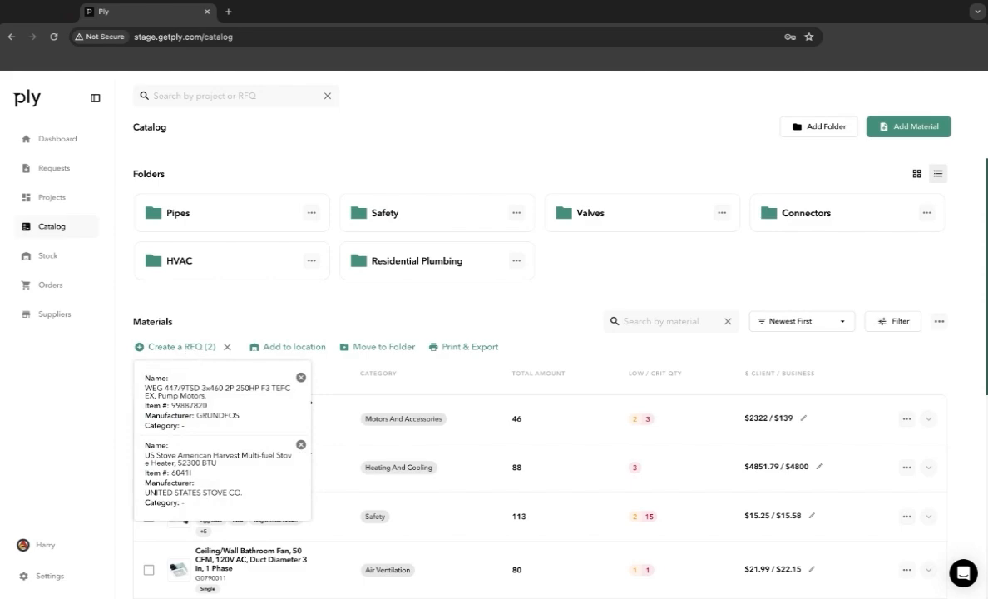
pyautogui.click(198, 348)
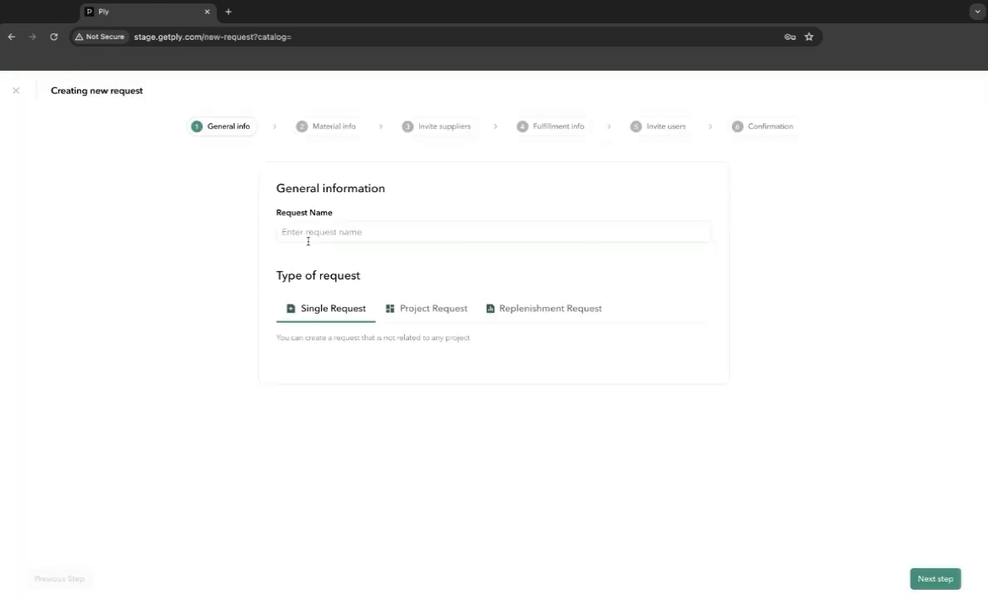
# - Name the request "101 Main St. Install", keep it a single request, and continue to the material information
pyautogui.click(307, 240)
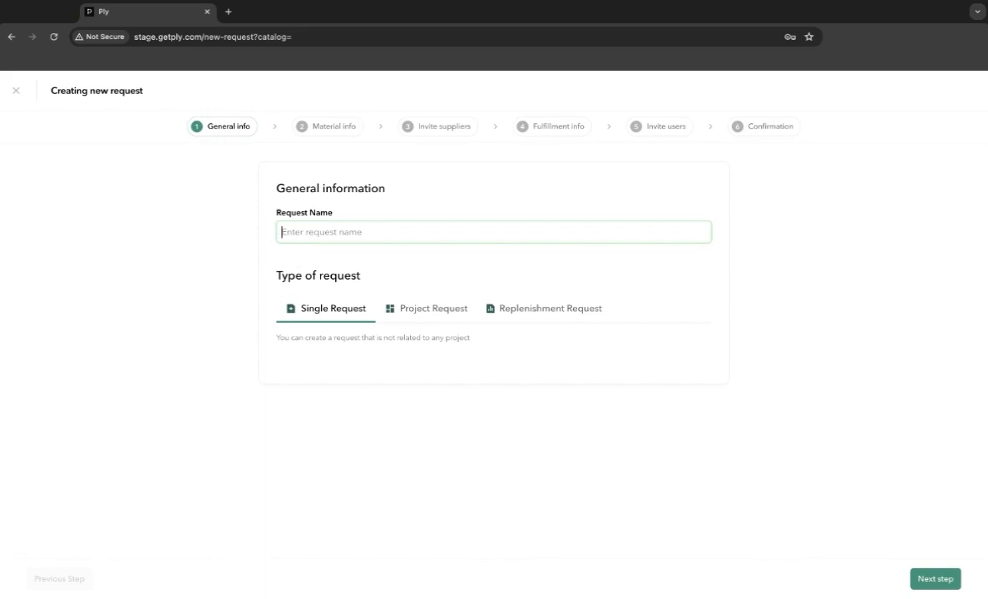
pyautogui.write('101 Main St. Install')
pyautogui.click(208, 317)
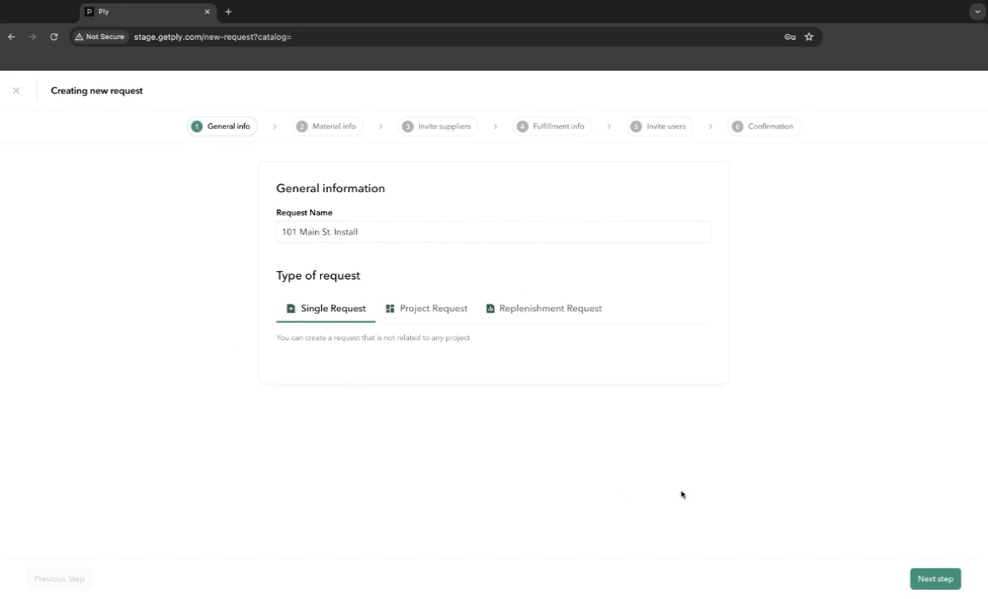
pyautogui.click(933, 580)
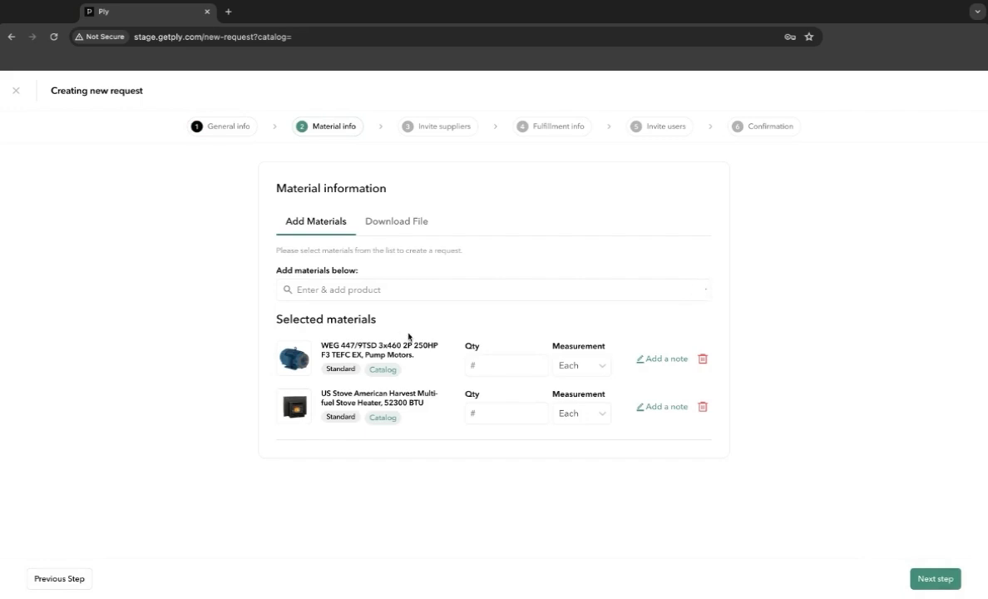
# - Set the requested quantities to 1 for the WEG pump motor and 2 for the US Stove heater
pyautogui.click(507, 368)
pyautogui.write('1')
pyautogui.click(500, 409)
pyautogui.write('2')
# - Save a blank note on the WEG pump motor and remove the US Stove heater from the selected materials
pyautogui.click(654, 363)
pyautogui.click(306, 481)
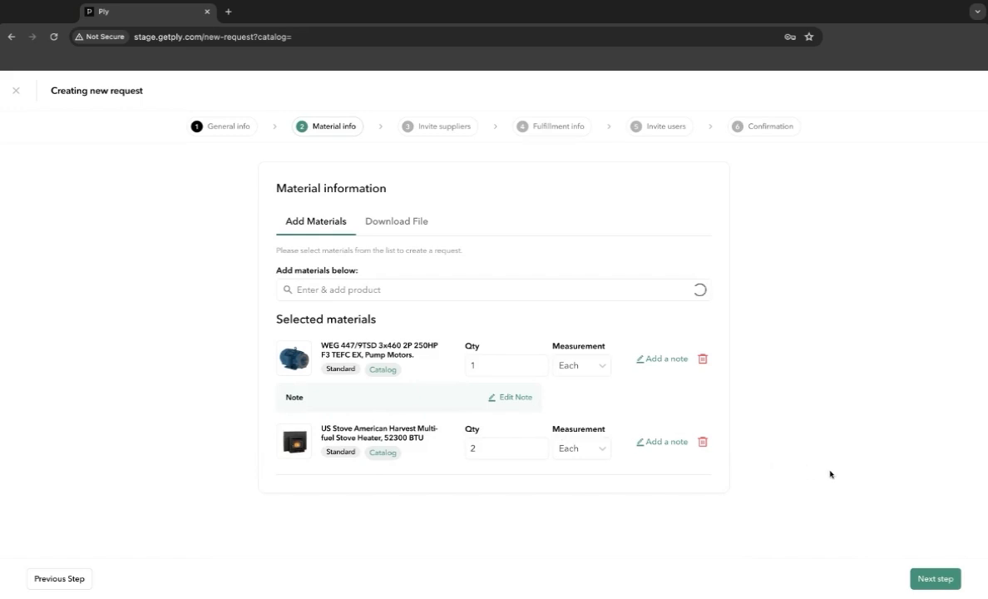
pyautogui.click(703, 443)
pyautogui.click(592, 362)
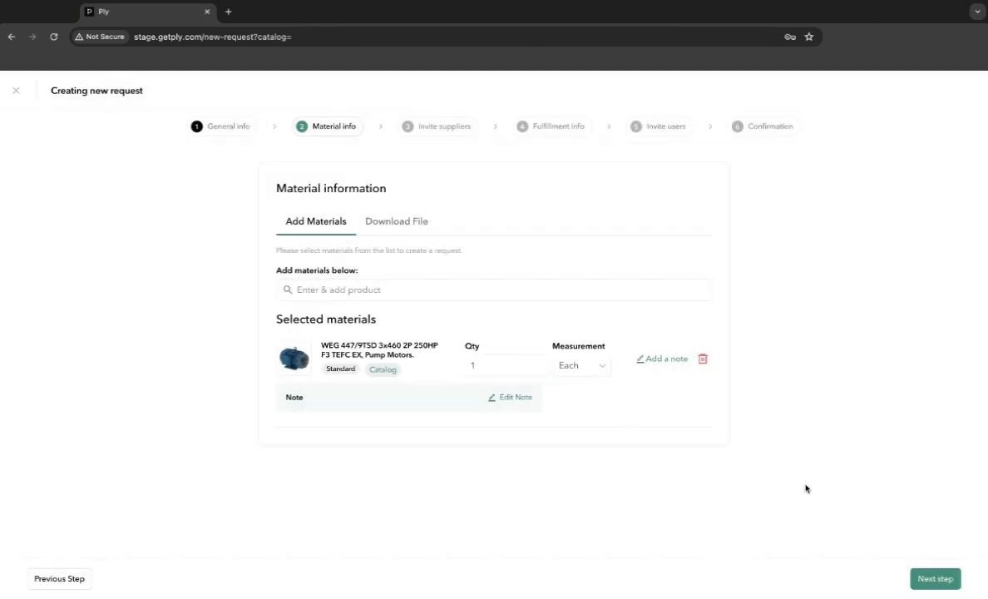
# - Check the file upload option for materials, return to the material list, and continue to the supplier invitations
pyautogui.click(396, 225)
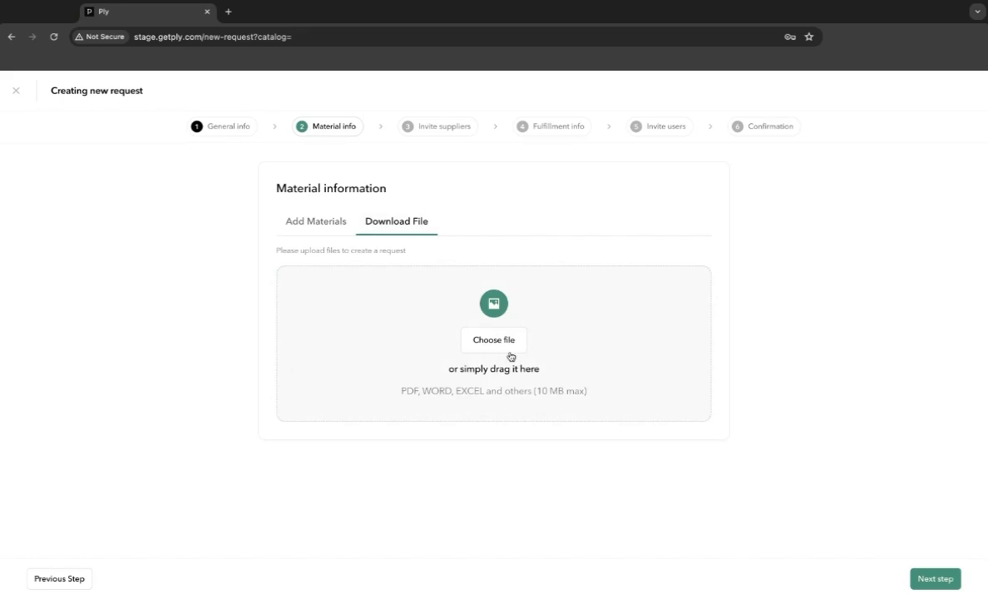
pyautogui.click(308, 229)
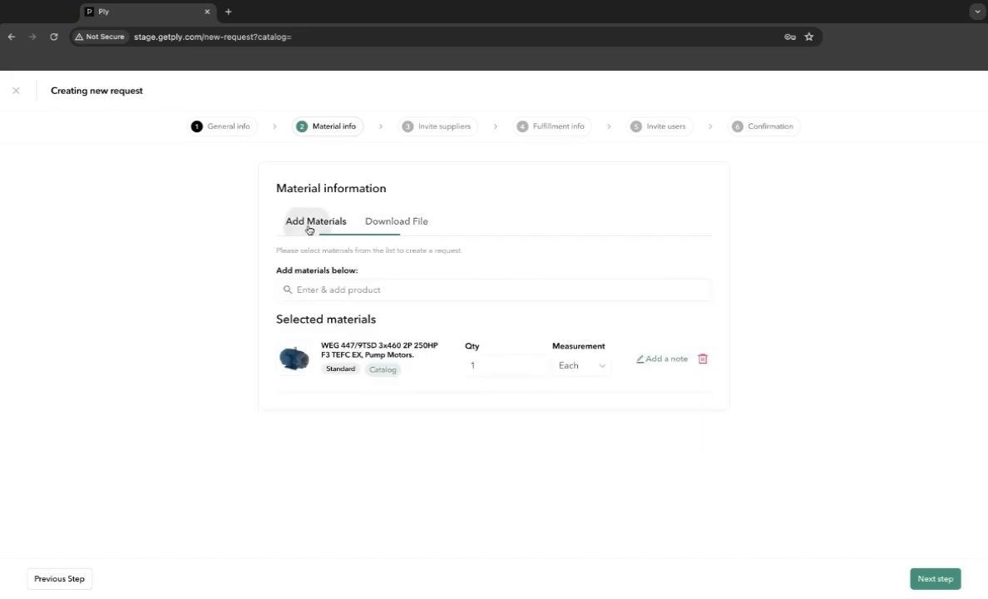
pyautogui.click(943, 589)
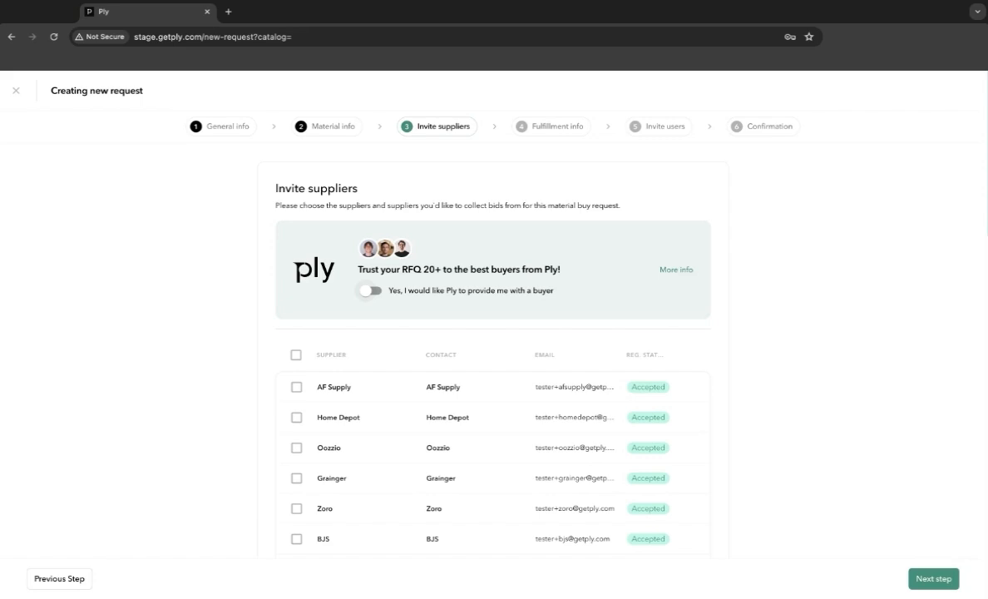
# - Request a buyer provided by Ply, invite Home Depot, Oozzio and Grainger to bid, and continue to the fulfillment information
pyautogui.click(370, 291)
pyautogui.scroll(-1, 201, 399)
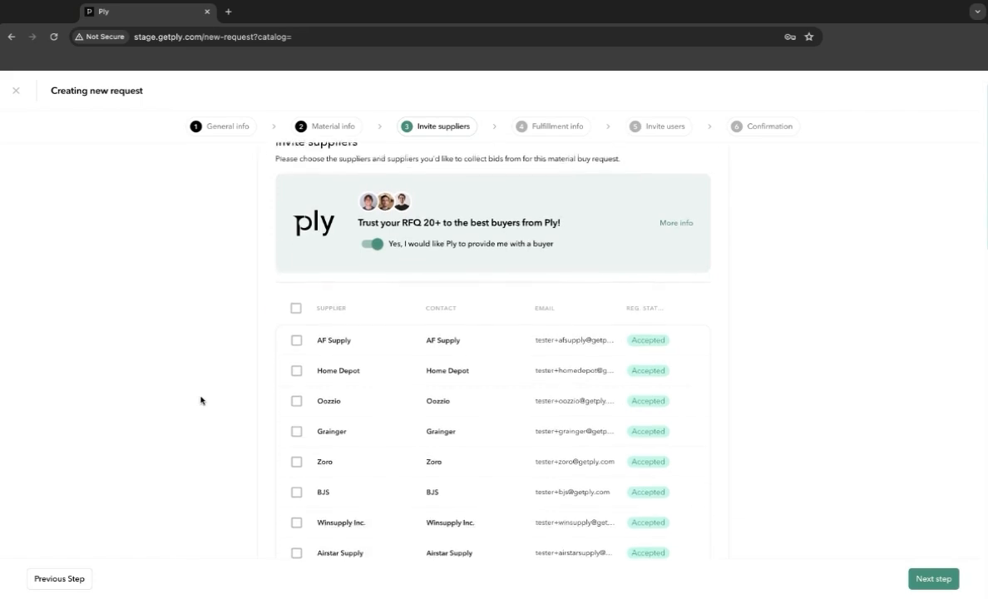
pyautogui.click(295, 361)
pyautogui.click(296, 390)
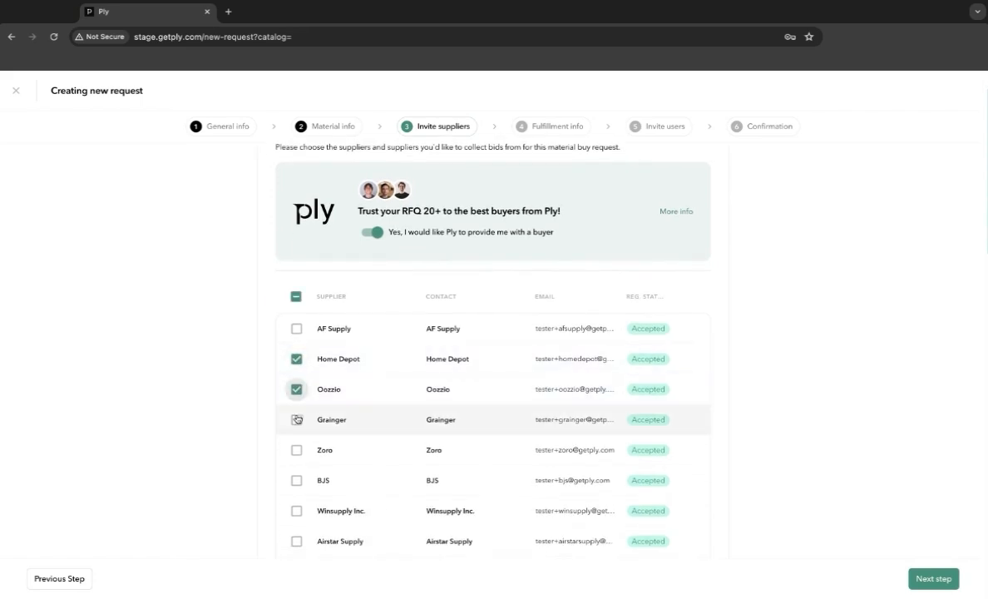
pyautogui.click(297, 421)
pyautogui.scroll(-2, 247, 425)
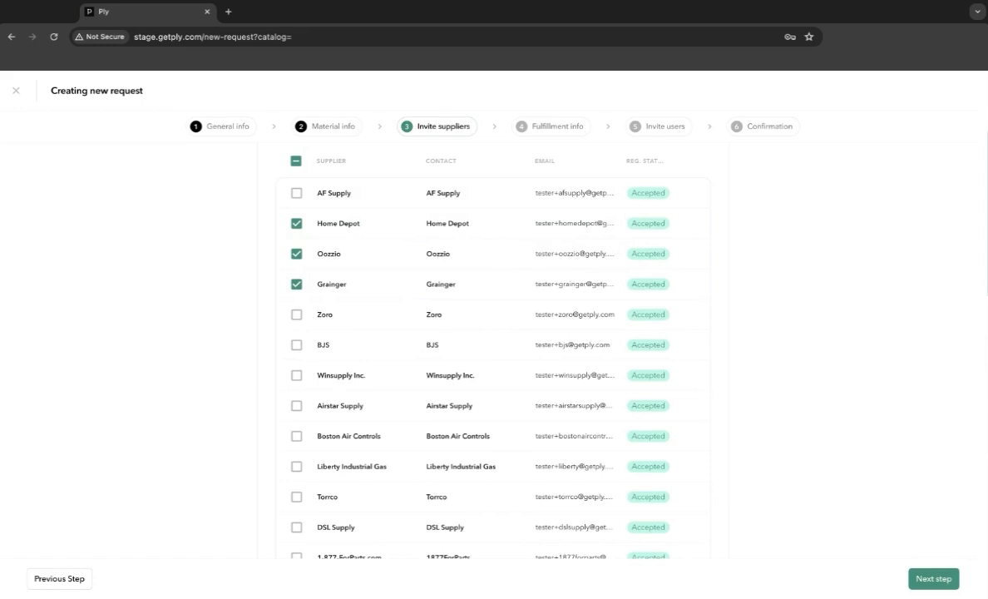
pyautogui.click(930, 579)
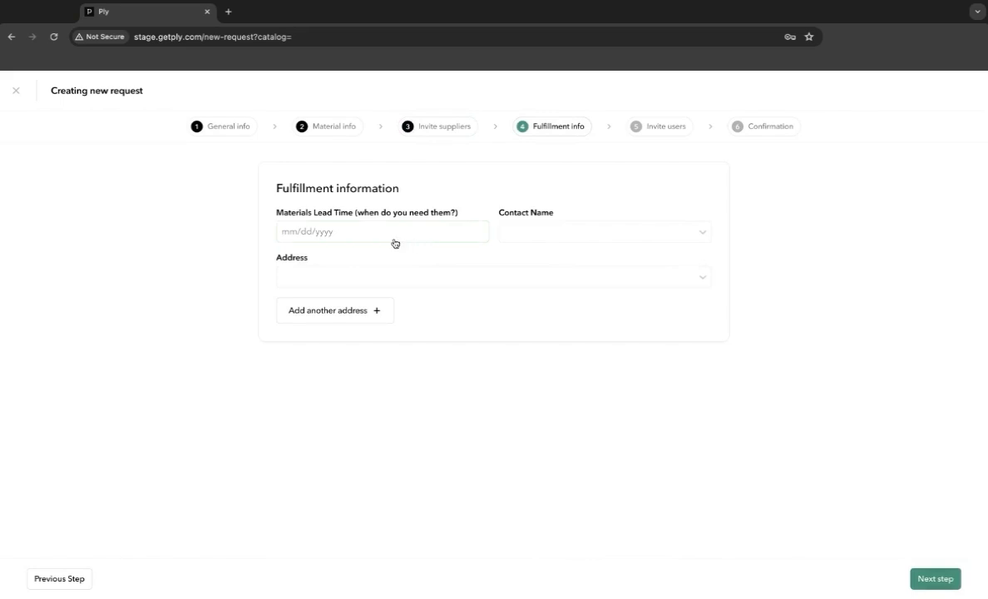
# - Fill in the fulfillment information with lead time 04-11-2024, a manager as contact and the Allied Experts - JFC location, and continue
pyautogui.click(366, 227)
pyautogui.click(374, 338)
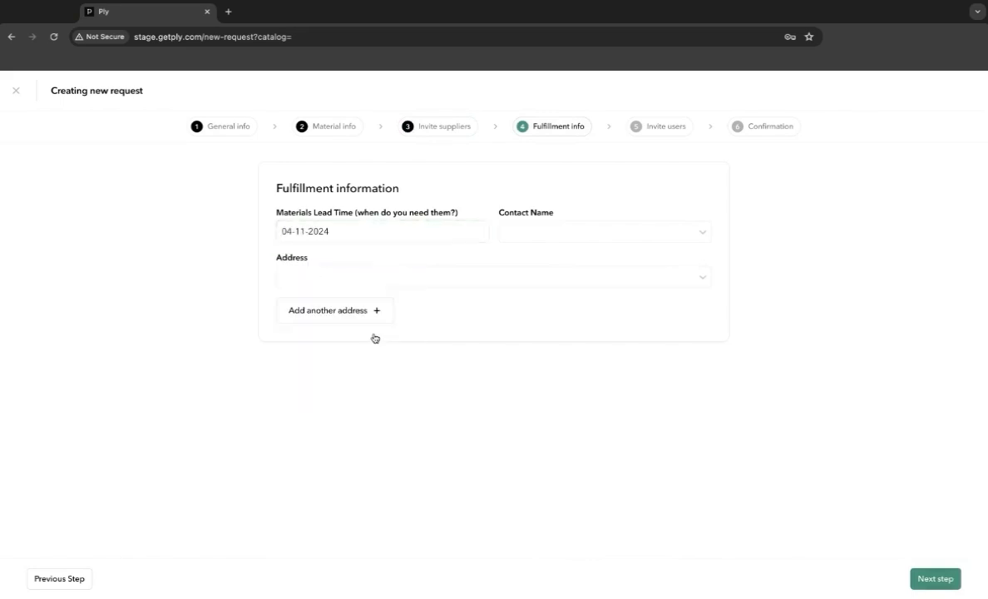
pyautogui.click(538, 238)
pyautogui.click(547, 303)
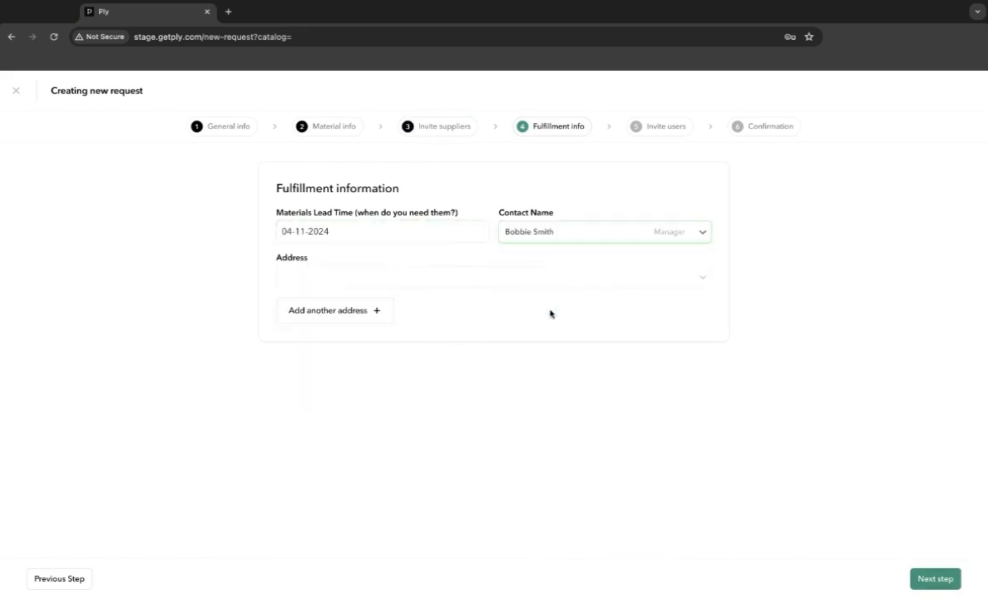
pyautogui.click(418, 275)
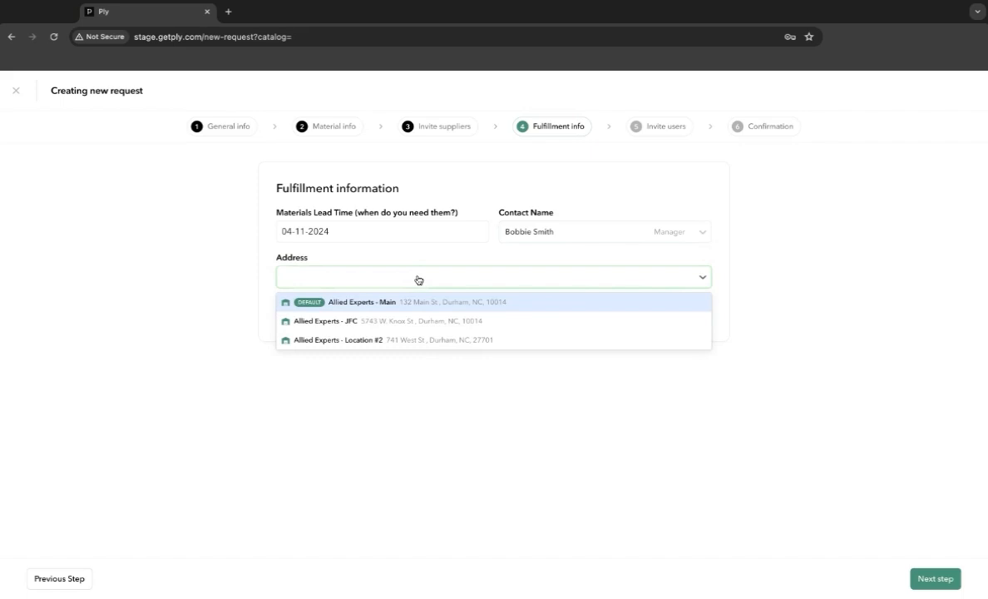
pyautogui.click(419, 317)
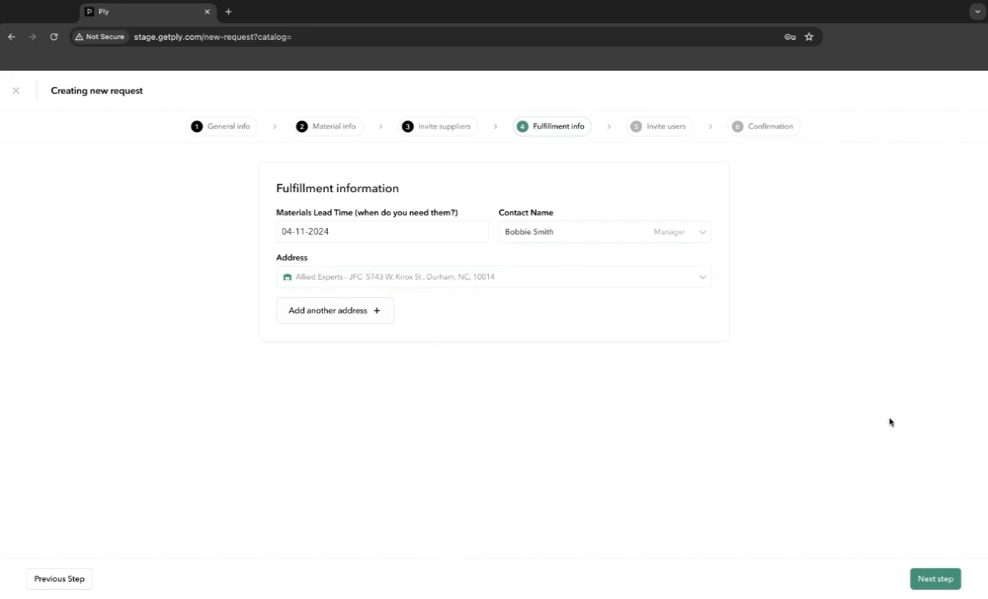
pyautogui.click(950, 581)
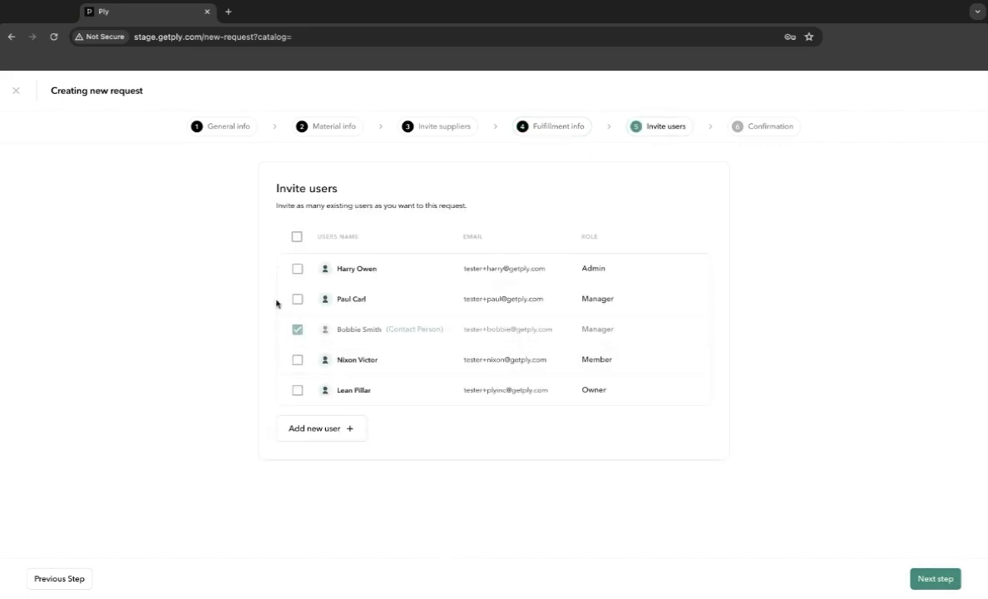
# - Invite the other manager and the member to the request and continue to the confirmation
pyautogui.click(302, 307)
pyautogui.click(300, 363)
pyautogui.click(936, 578)
# - Review the request details on the confirmation page, submit the request, and open the created RFQ
pyautogui.scroll(-3, 828, 430)
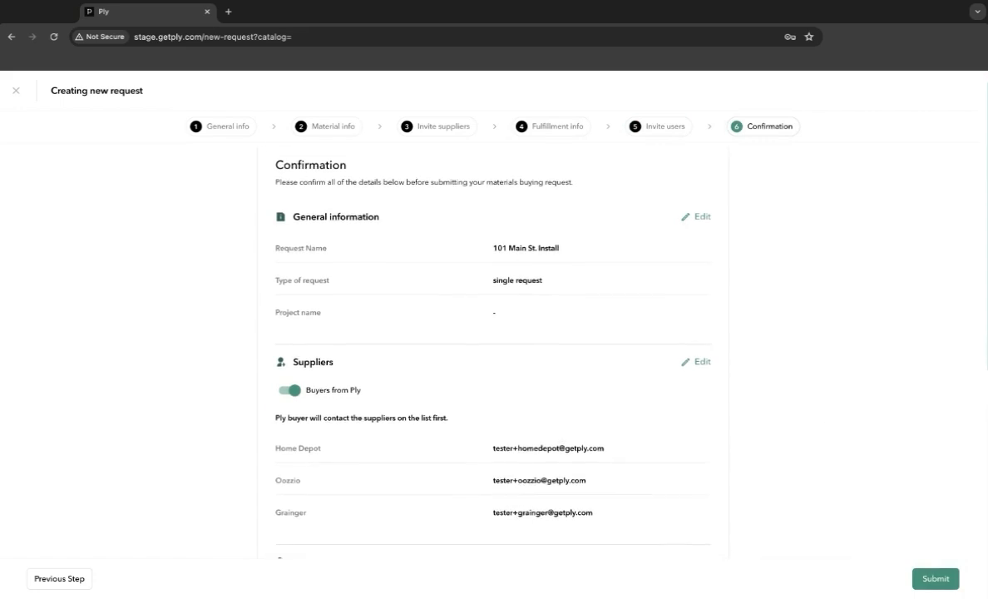
pyautogui.scroll(-8, 834, 441)
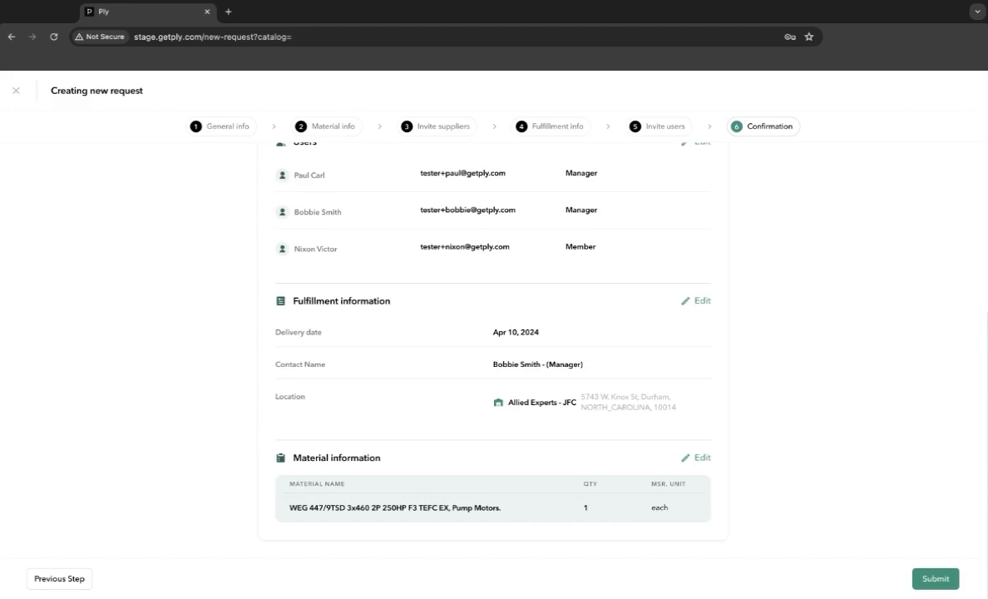
pyautogui.click(939, 583)
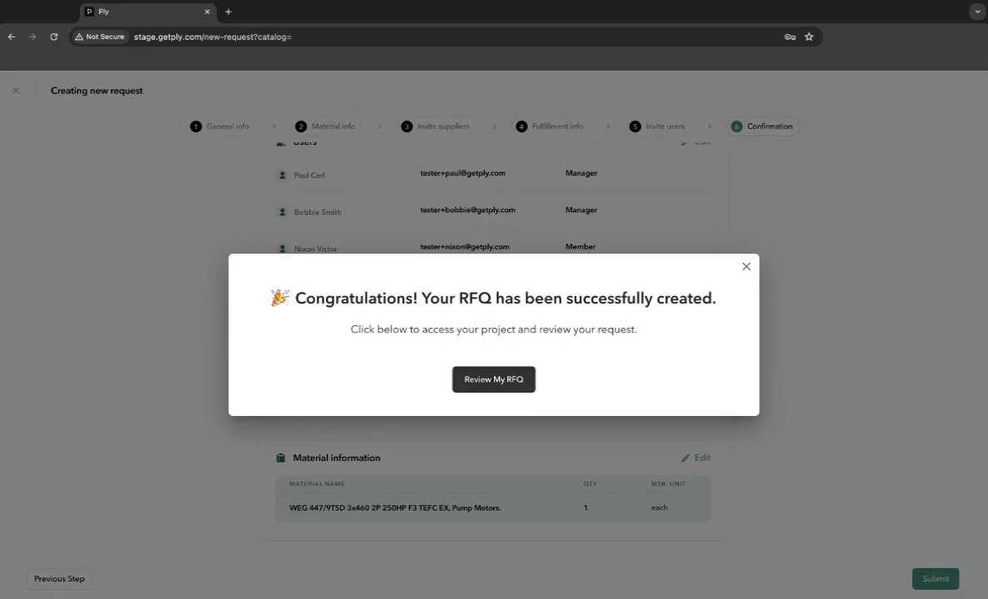
pyautogui.click(507, 378)
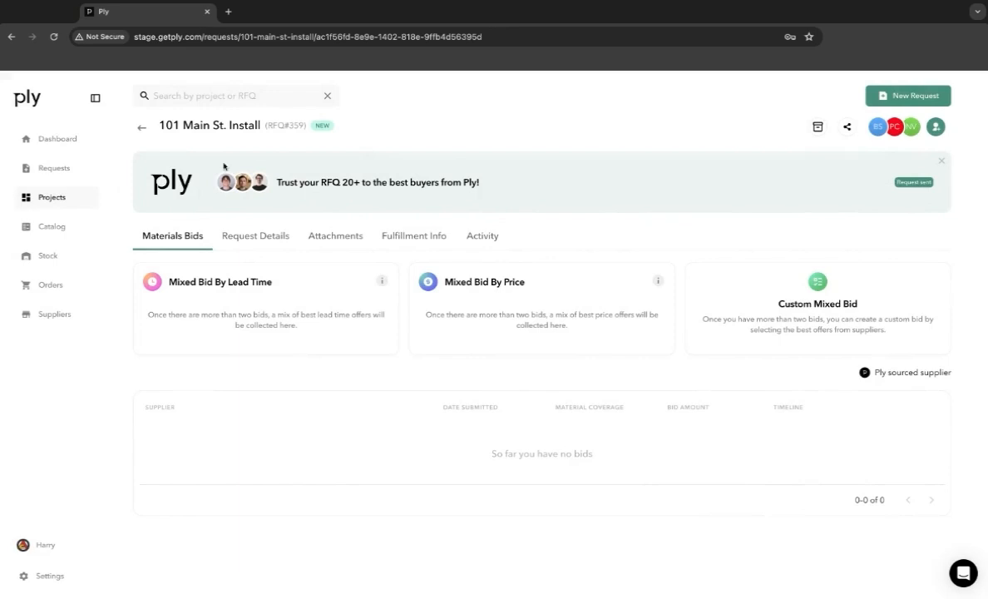
# - Inspect the editable request name and the RFQ number in the new request's heading, leaving the name as it is
pyautogui.click(215, 125)
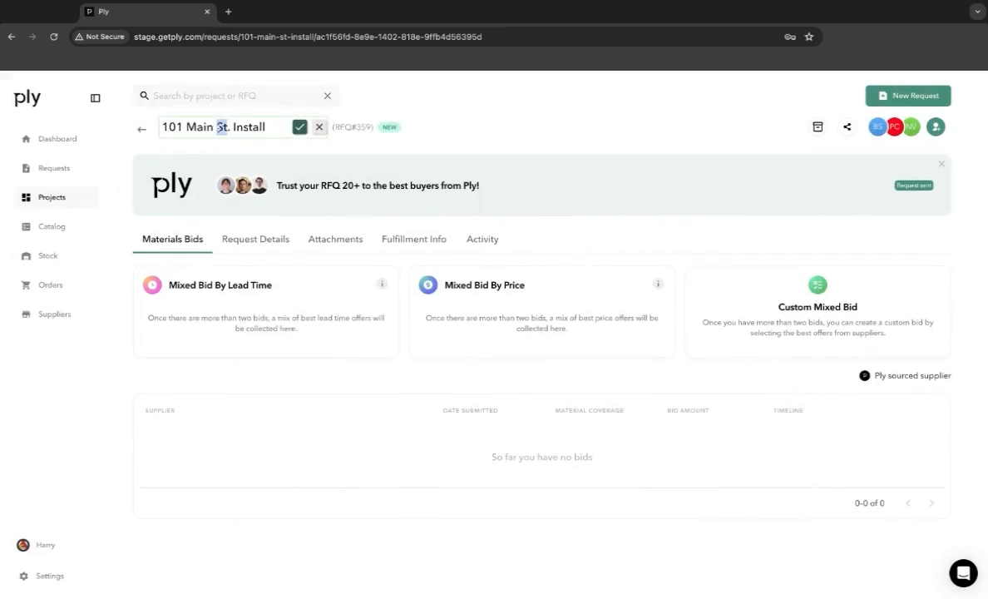
pyautogui.click(507, 134)
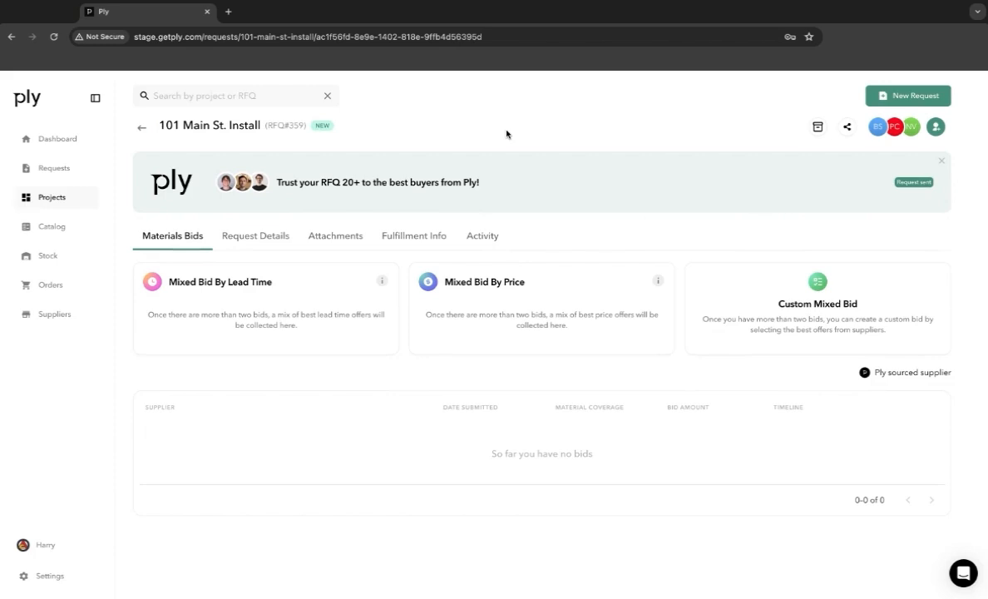
pyautogui.moveTo(268, 126); pyautogui.dragTo(304, 125)
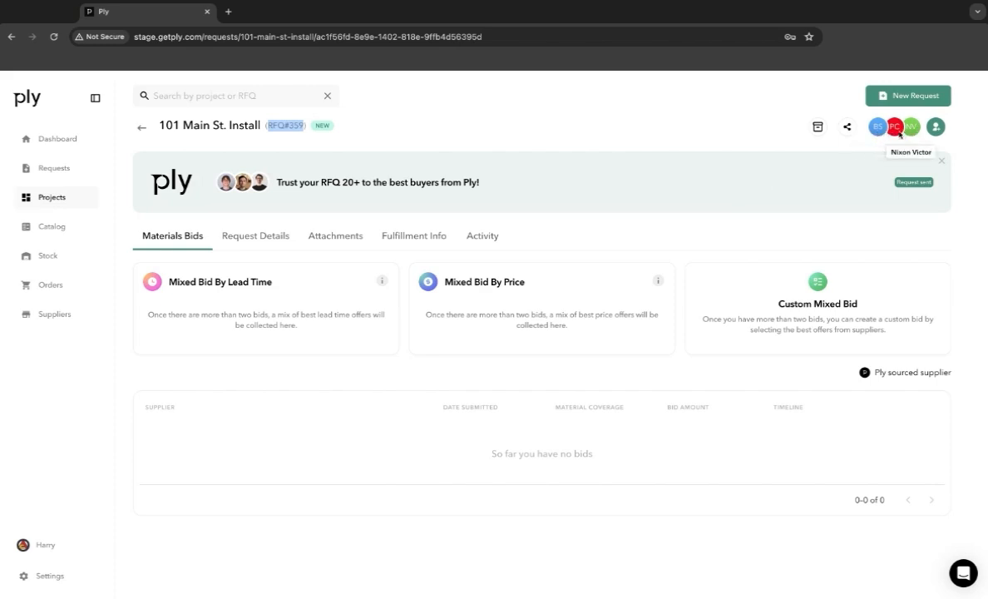
# - Copy the RFQ's share link and open it in a new browser tab
pyautogui.click(848, 127)
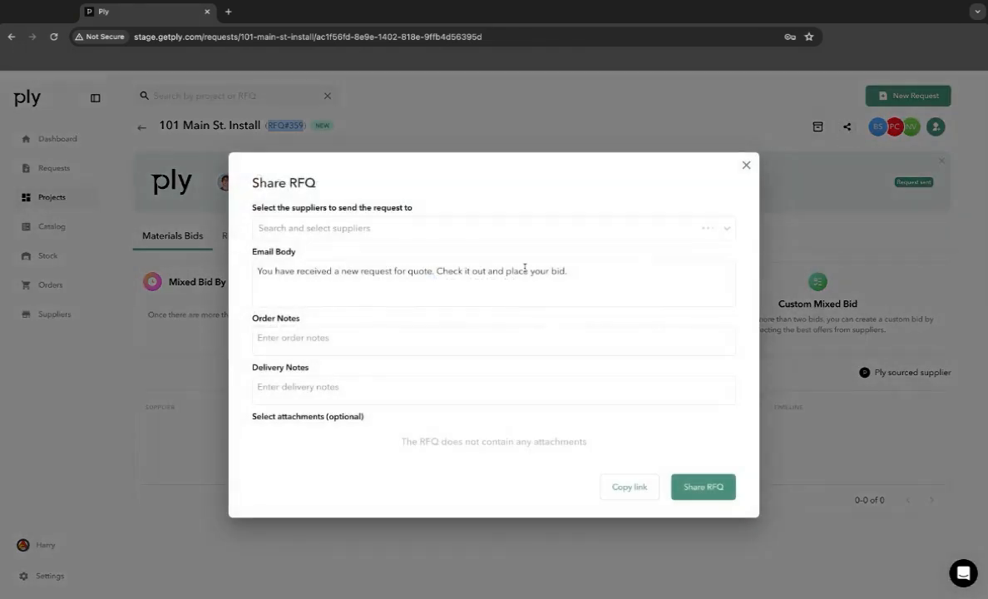
pyautogui.click(627, 490)
pyautogui.click(229, 13)
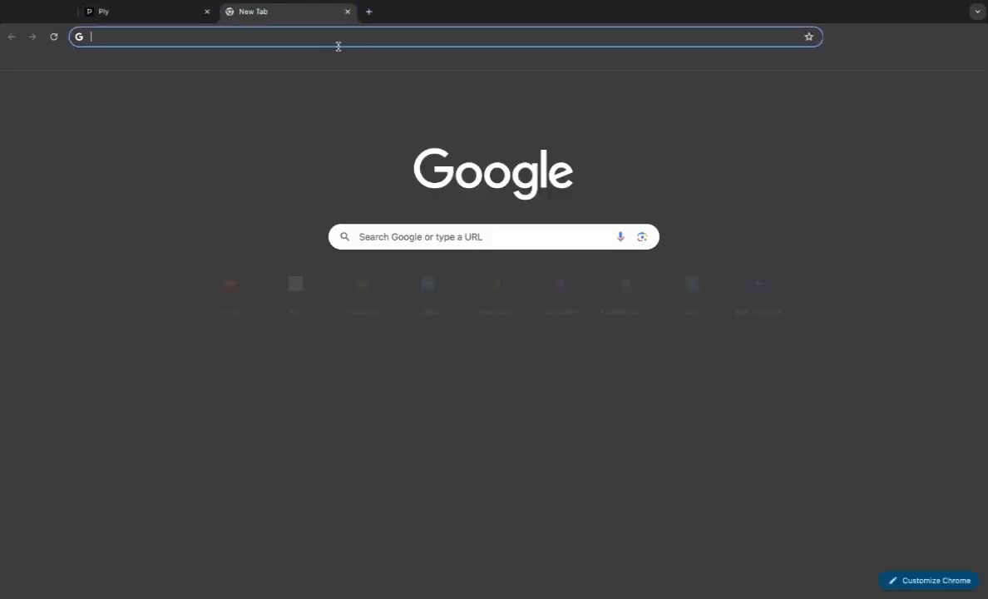
pyautogui.hotkey('ctrl', 'v')
pyautogui.press('Return')
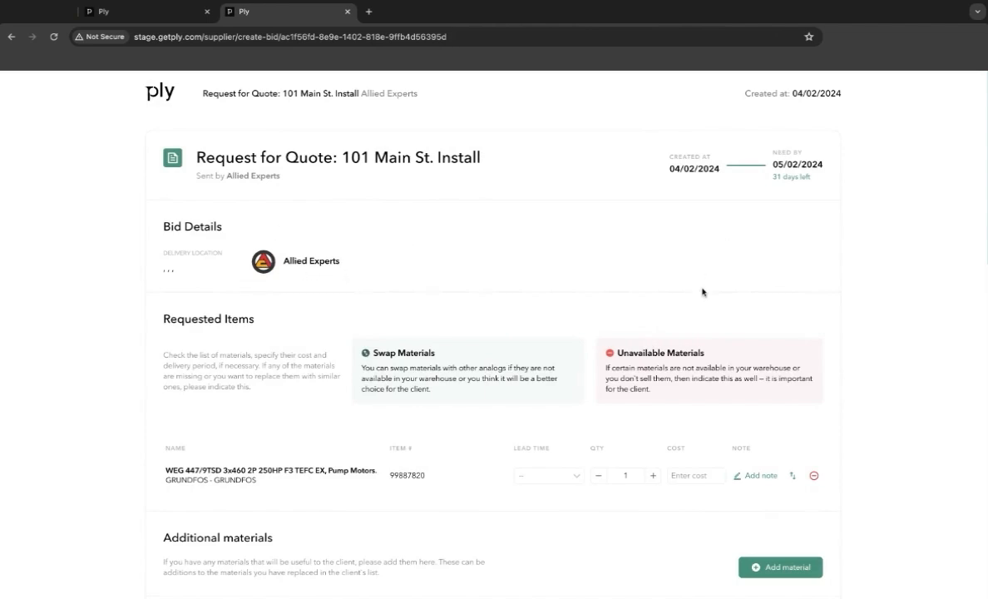
# - Look through the supplier's bid page from the requested items to the quote and supplier information, and close that page
pyautogui.scroll(-5, 703, 292)
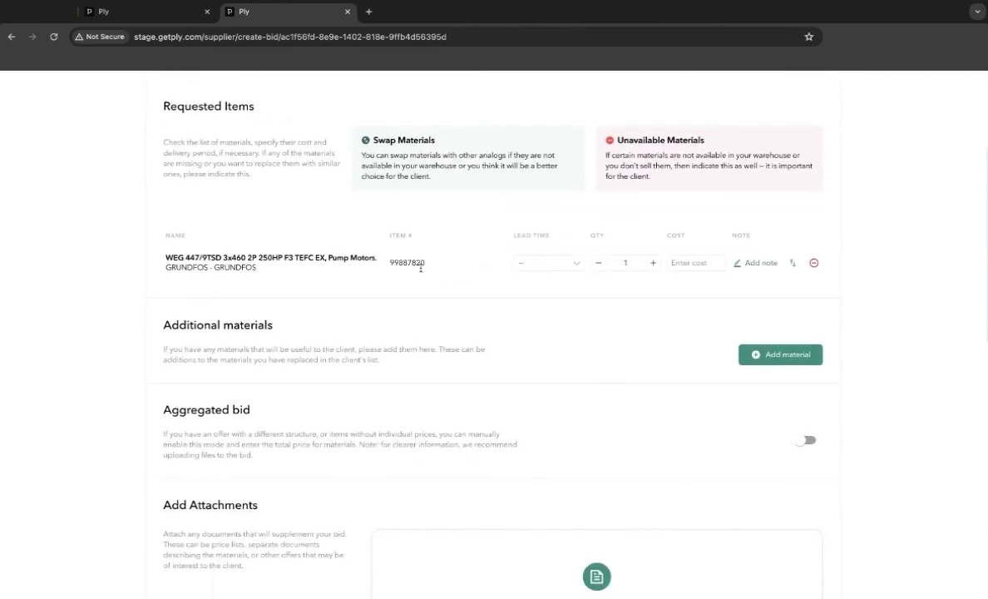
pyautogui.scroll(-4, 457, 394)
pyautogui.scroll(-8, 360, 410)
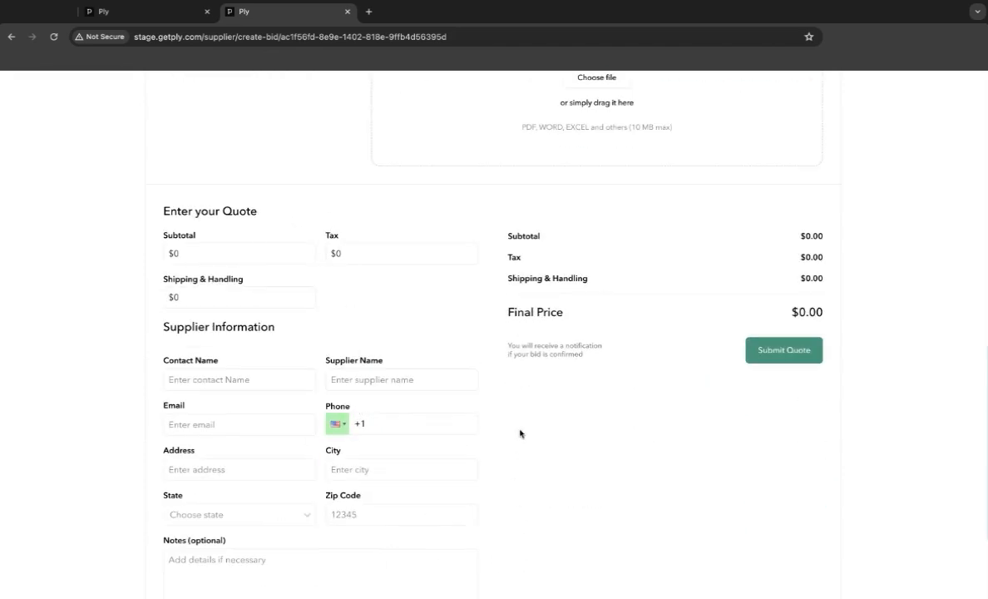
pyautogui.scroll(15, 520, 433)
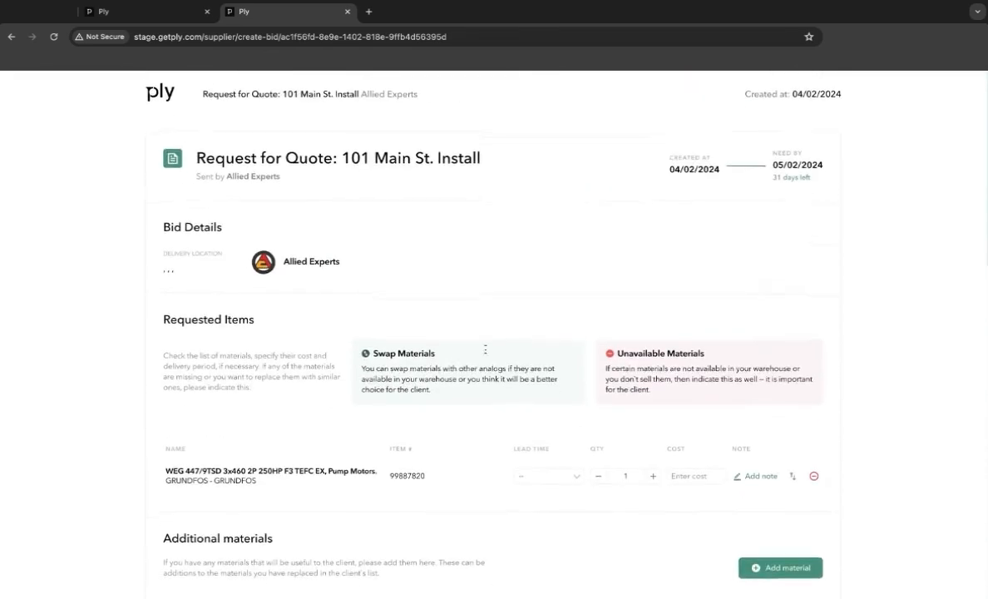
pyautogui.click(348, 13)
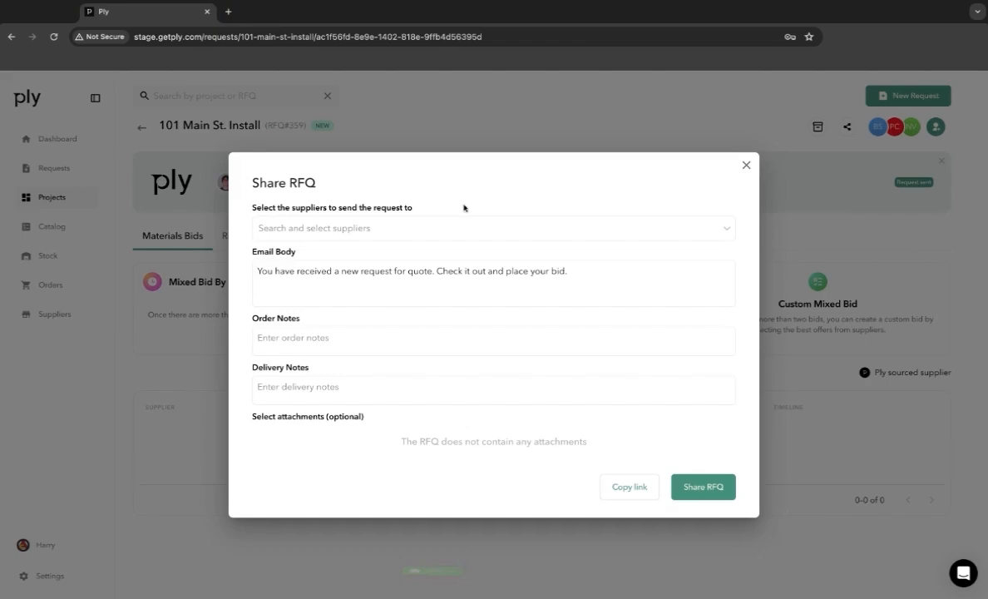
# - Close the share dialog and review the RFQ's request details, attachments, fulfillment information and activity, ending back at the materials bids
pyautogui.click(747, 165)
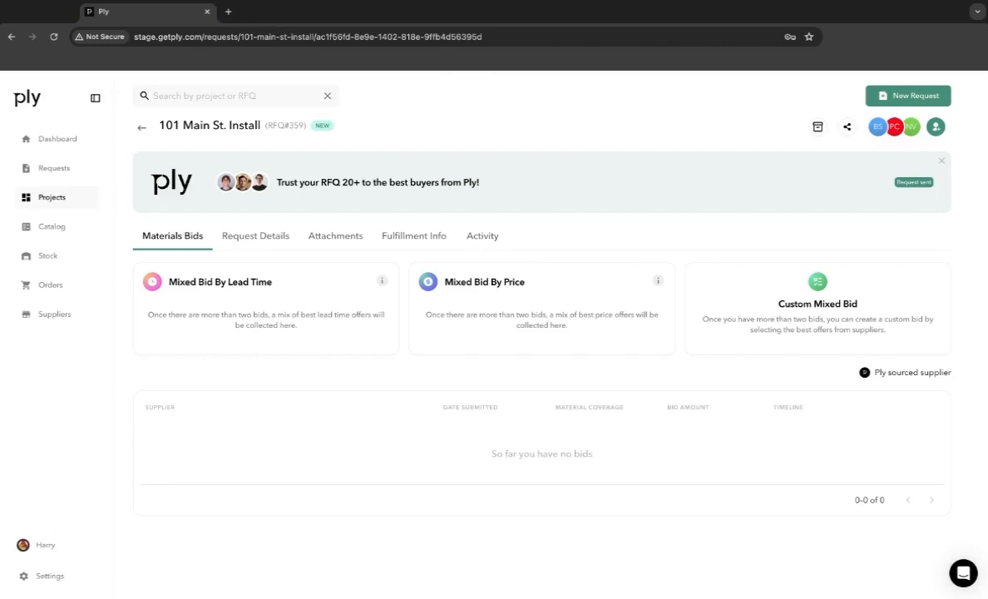
pyautogui.click(253, 237)
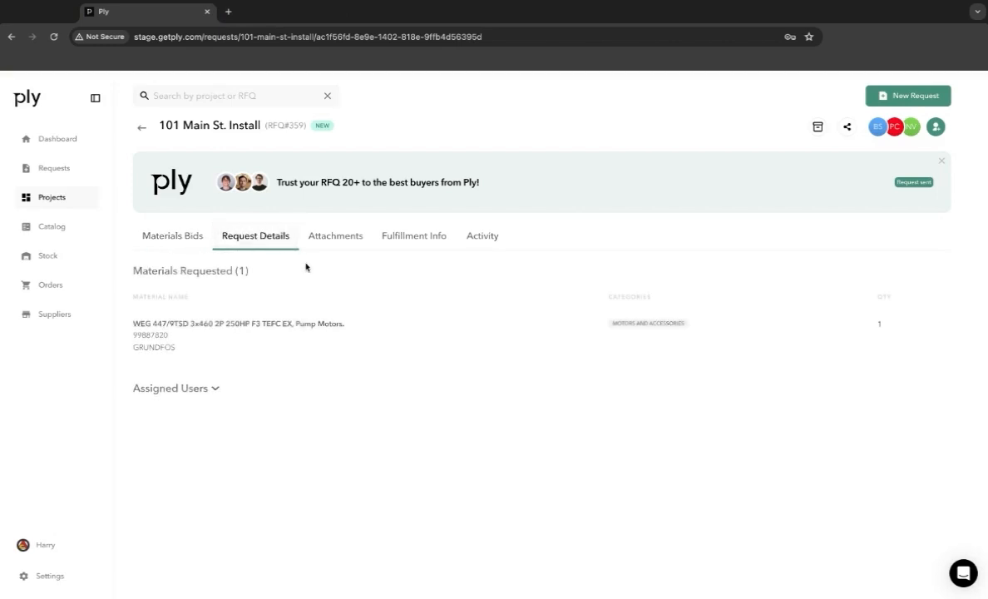
pyautogui.click(336, 238)
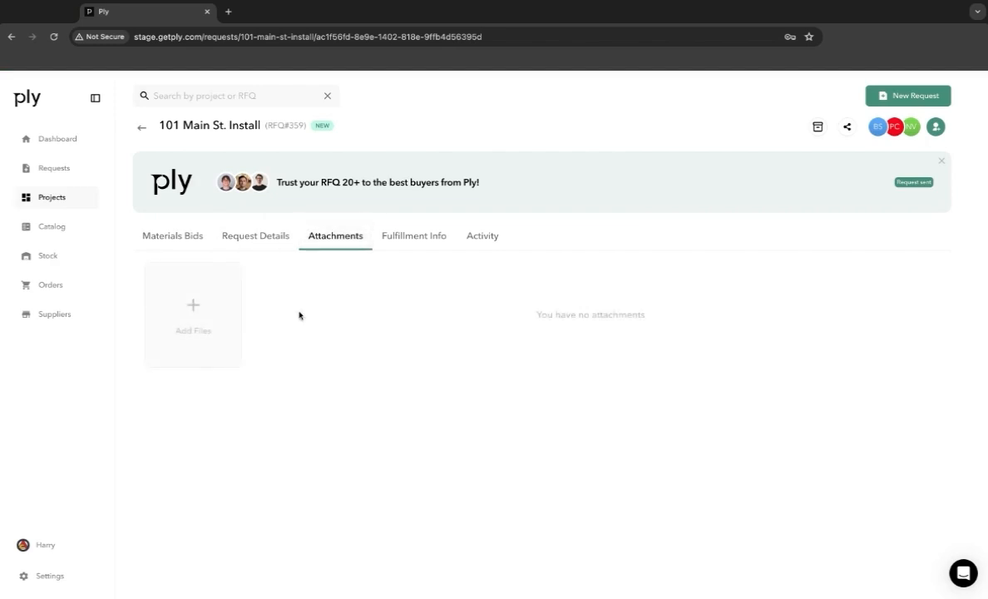
pyautogui.click(402, 250)
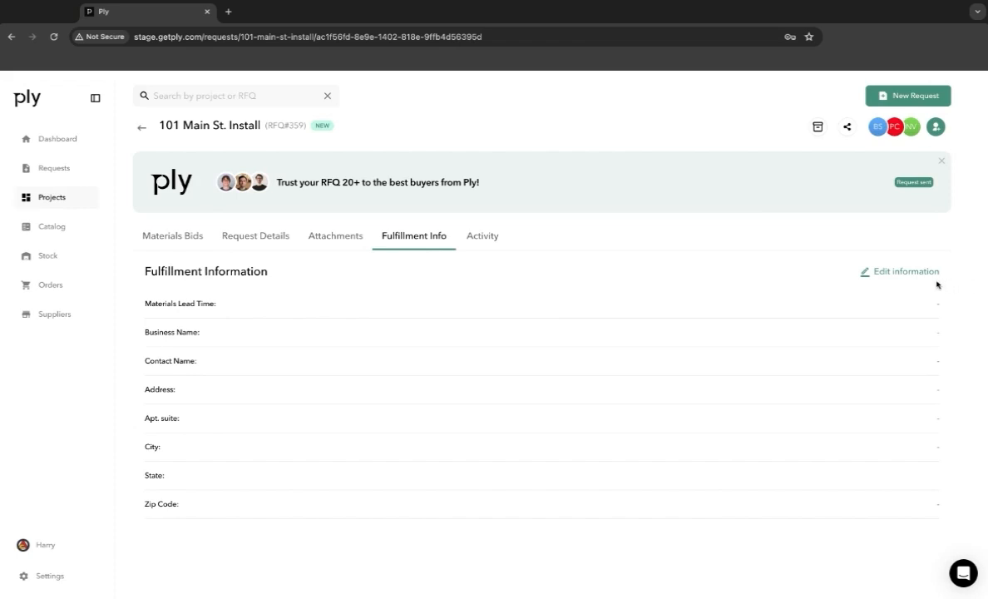
pyautogui.click(491, 242)
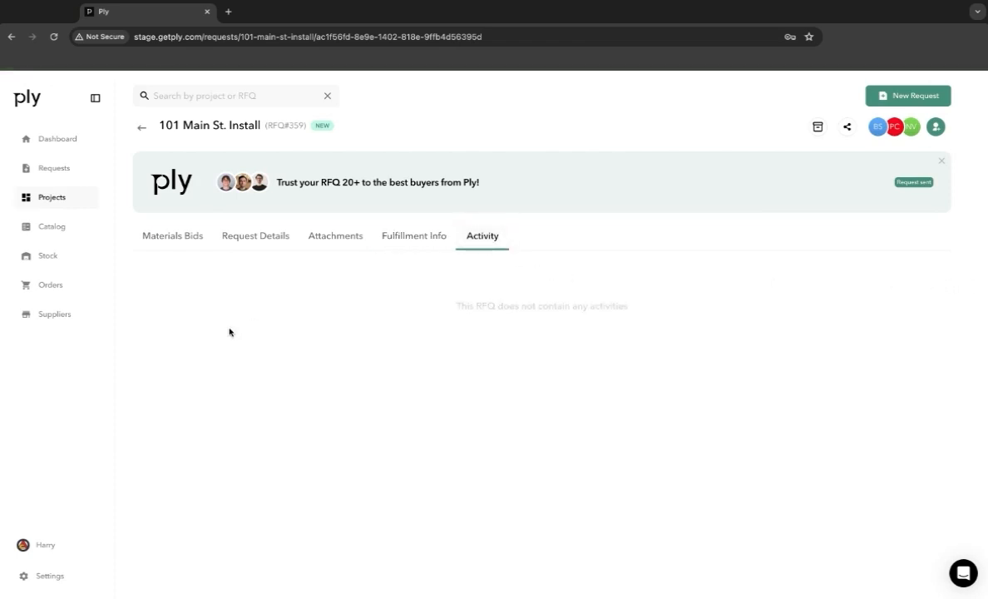
pyautogui.click(189, 241)
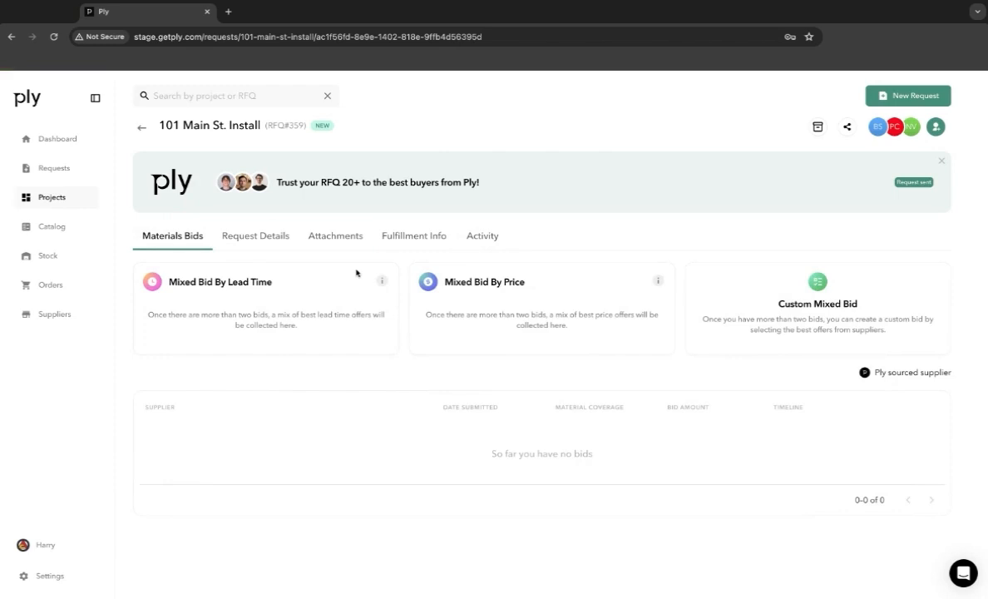